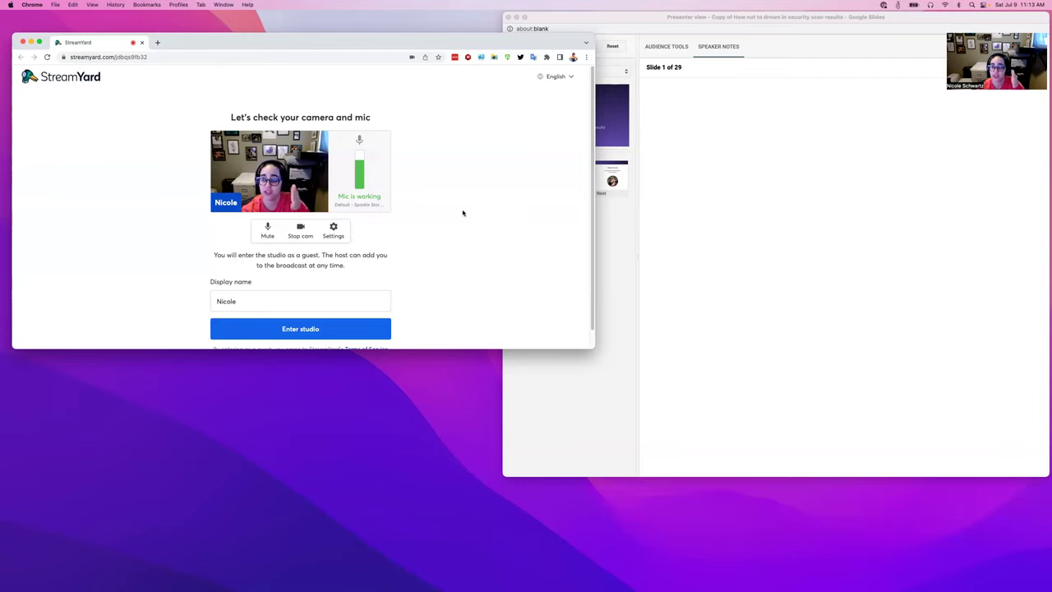
# Step: Join the studio backstage as a guest from the camera and mic check page
pyautogui.click(307, 329)
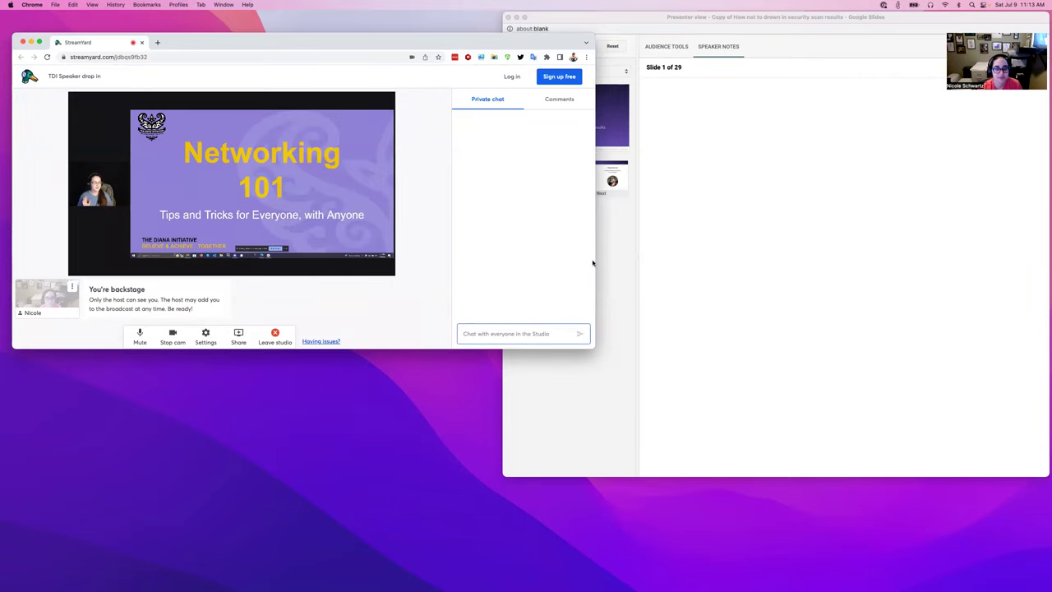
# Step: Narrow the Chrome studio window so the slides presenter view beside it shows
pyautogui.moveTo(593, 263); pyautogui.dragTo(524, 264)
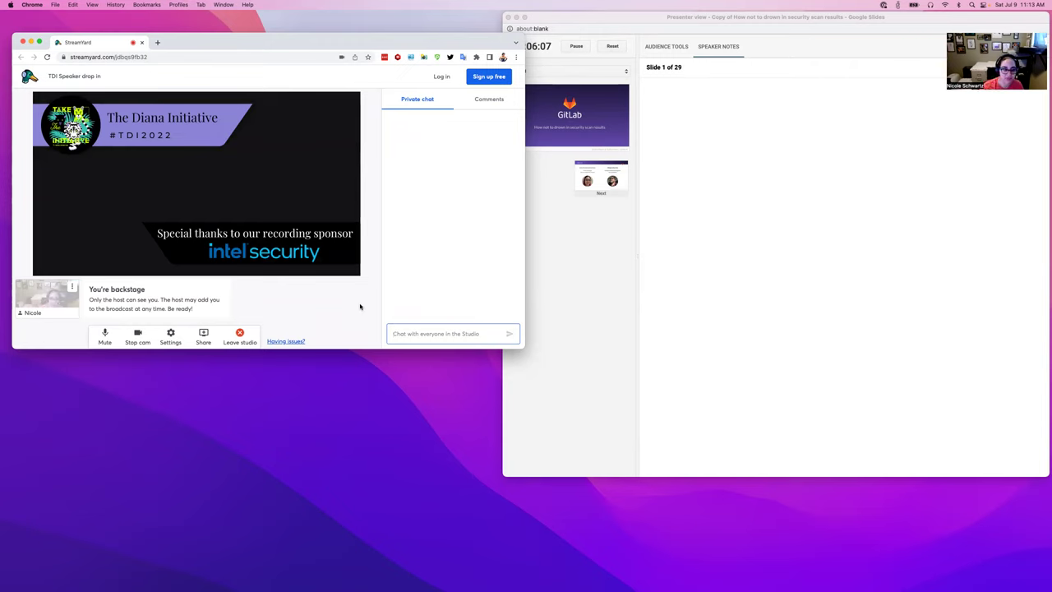
# Step: Add the CFP Reviewer slide deck to the studio as a source
pyautogui.click(203, 336)
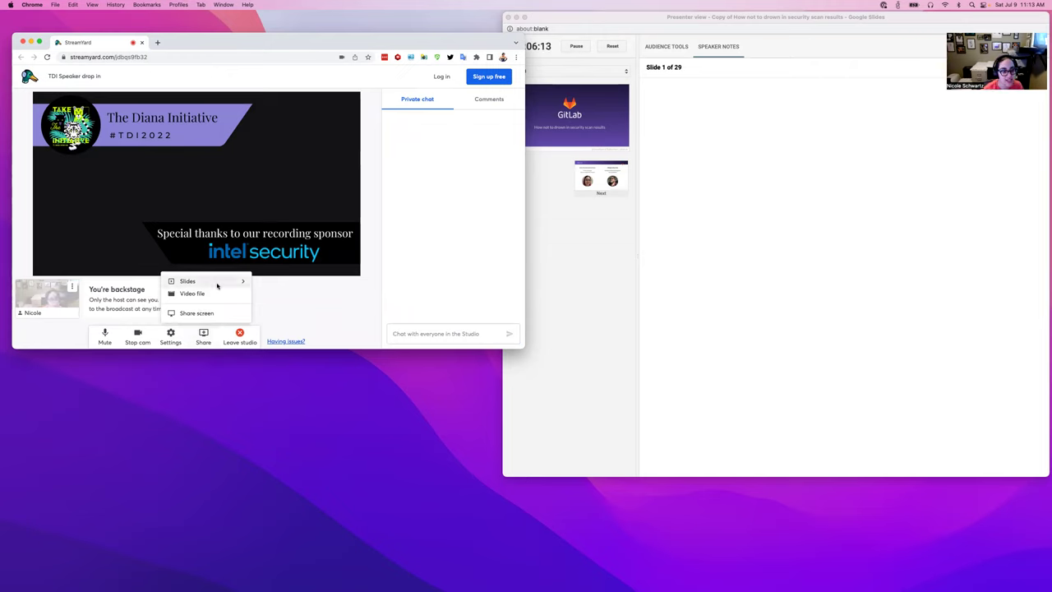
pyautogui.click(217, 284)
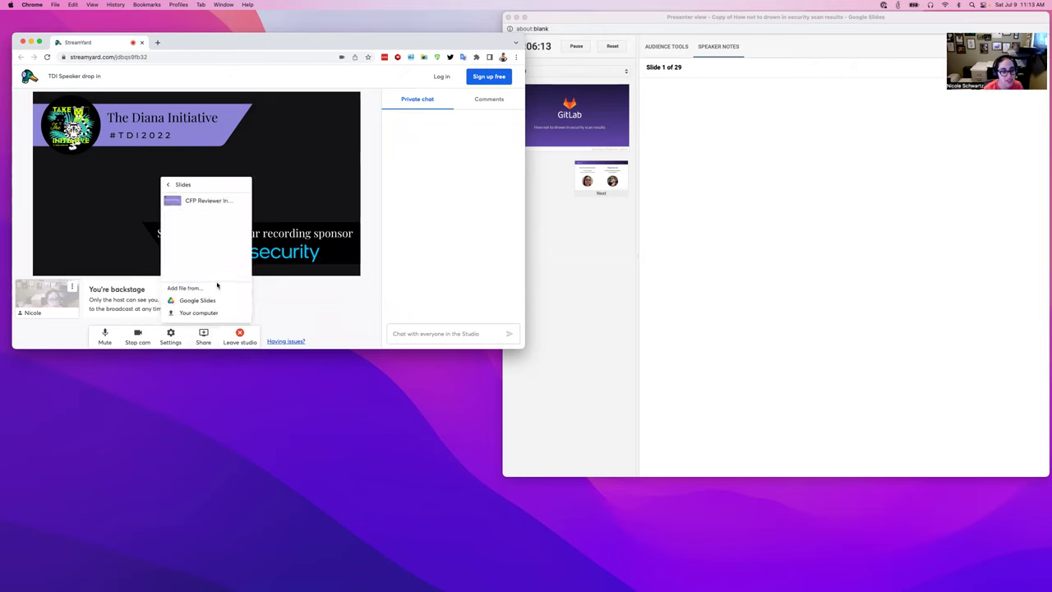
pyautogui.click(196, 202)
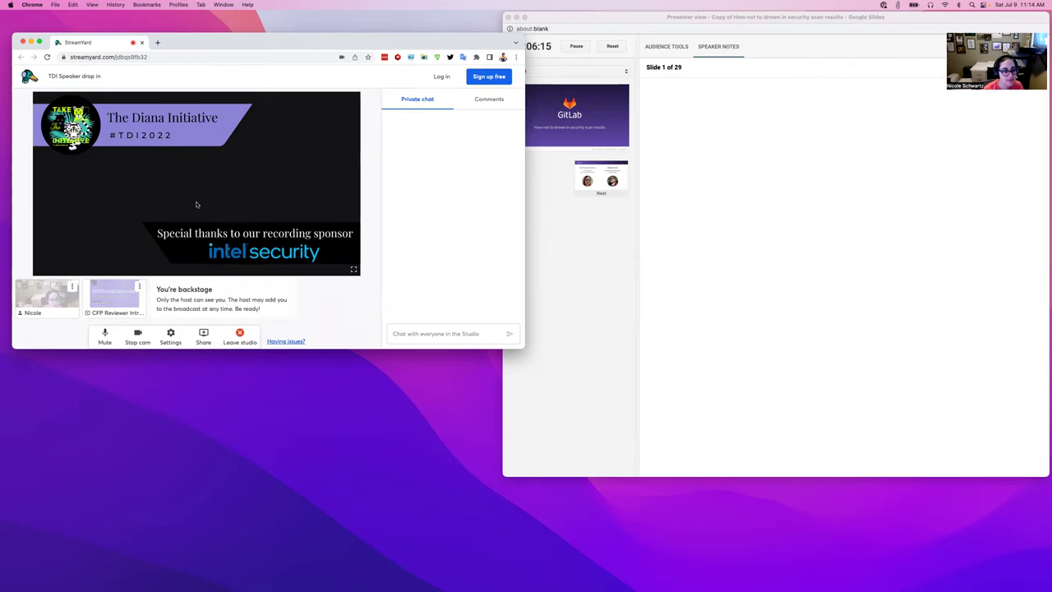
# Step: Share the entire Screen 1, showing the GitLab title slide, as a new source
pyautogui.click(203, 337)
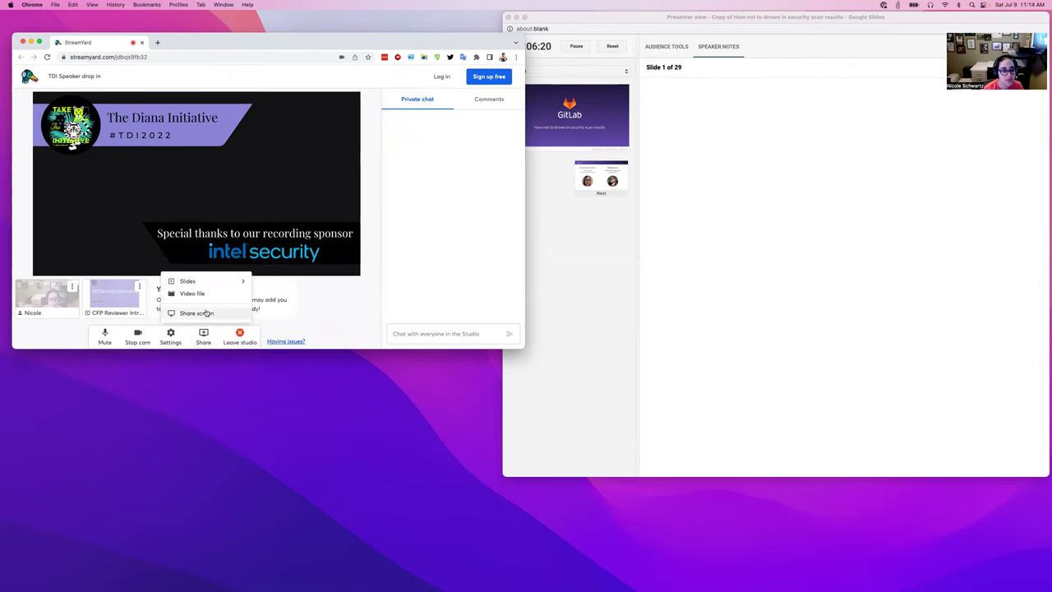
pyautogui.click(206, 312)
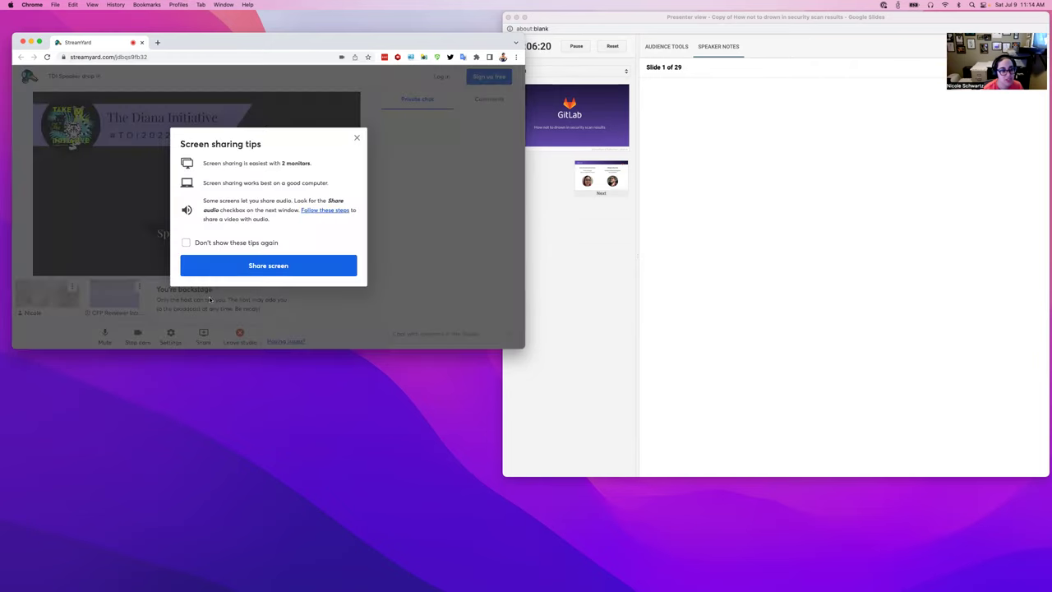
pyautogui.click(253, 263)
pyautogui.click(201, 145)
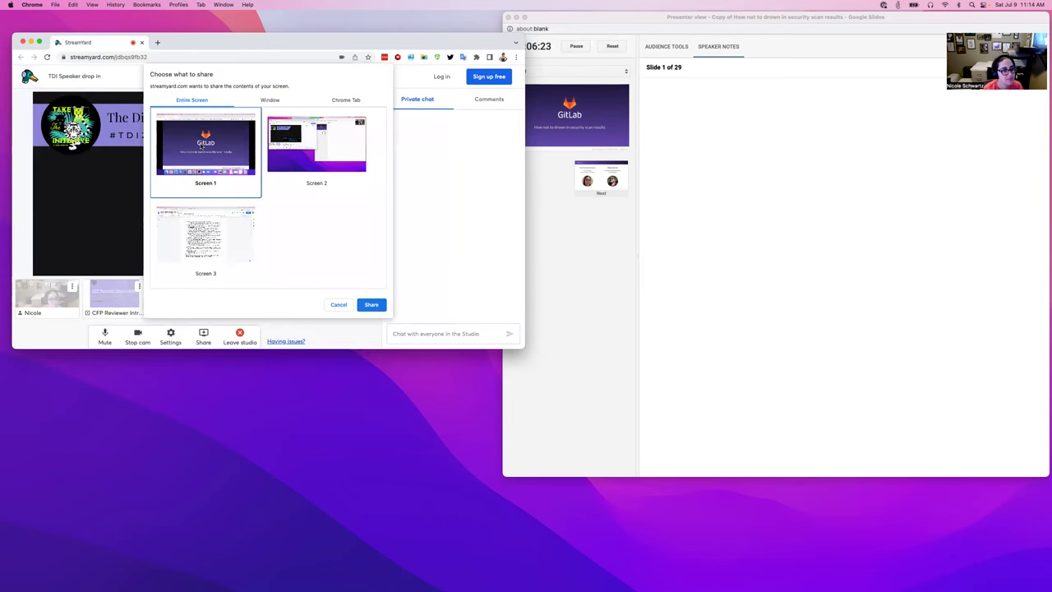
pyautogui.click(372, 304)
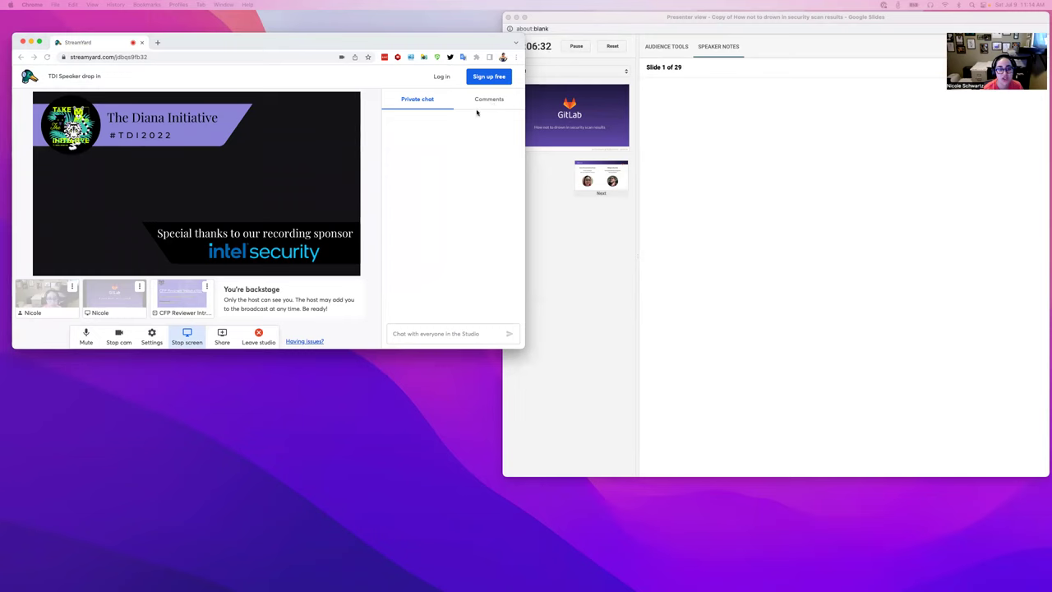
# Step: Glance at viewer comments, go back to private chat, and shrink the presenter view window
pyautogui.click(496, 99)
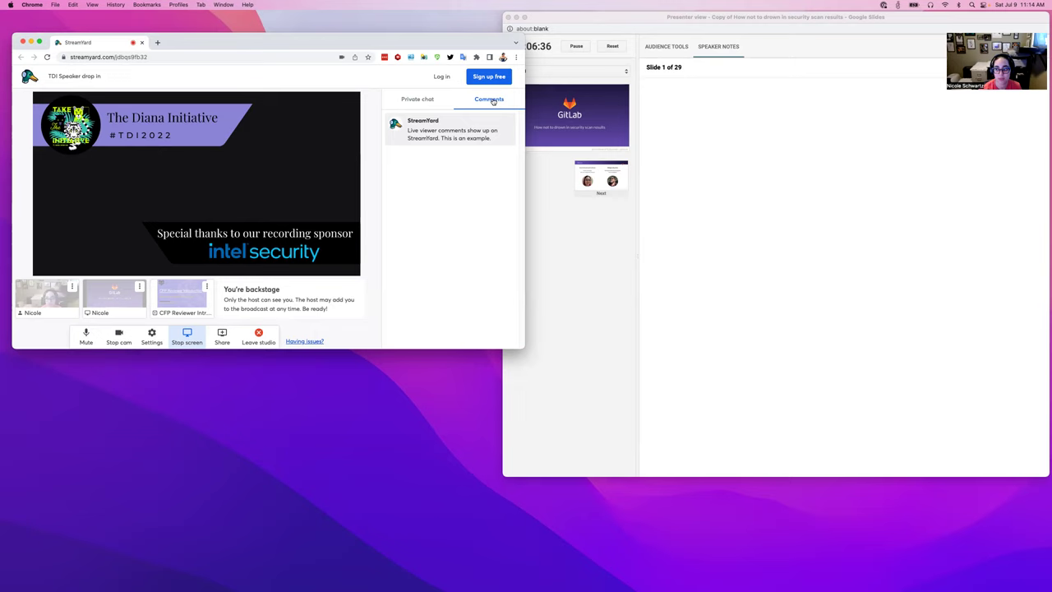
pyautogui.click(428, 104)
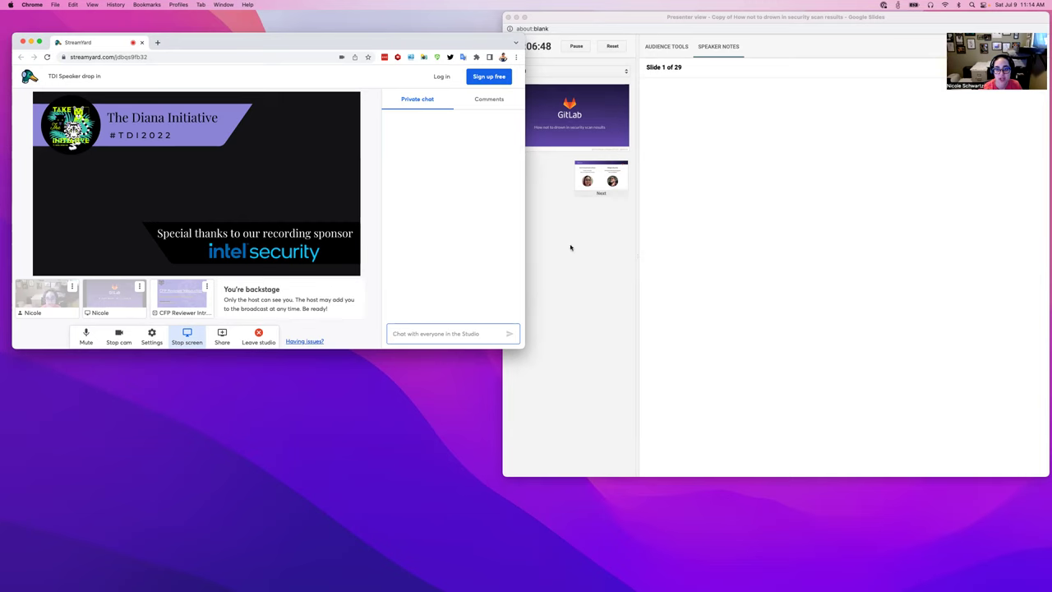
pyautogui.moveTo(500, 392); pyautogui.dragTo(539, 392)
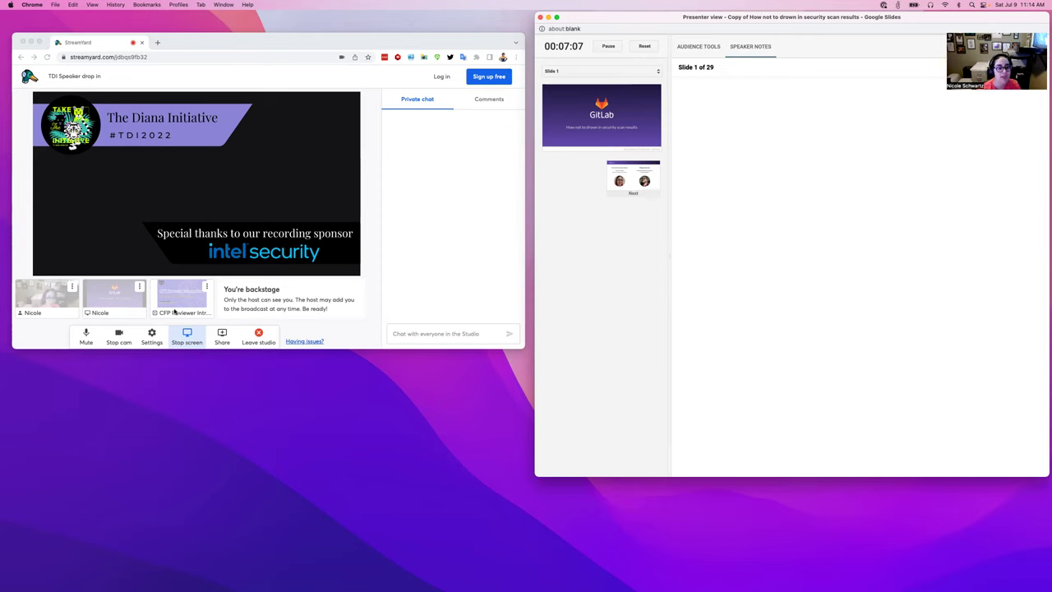
# Step: Send "I am ready!" to everyone in the private studio chat
pyautogui.click(410, 333)
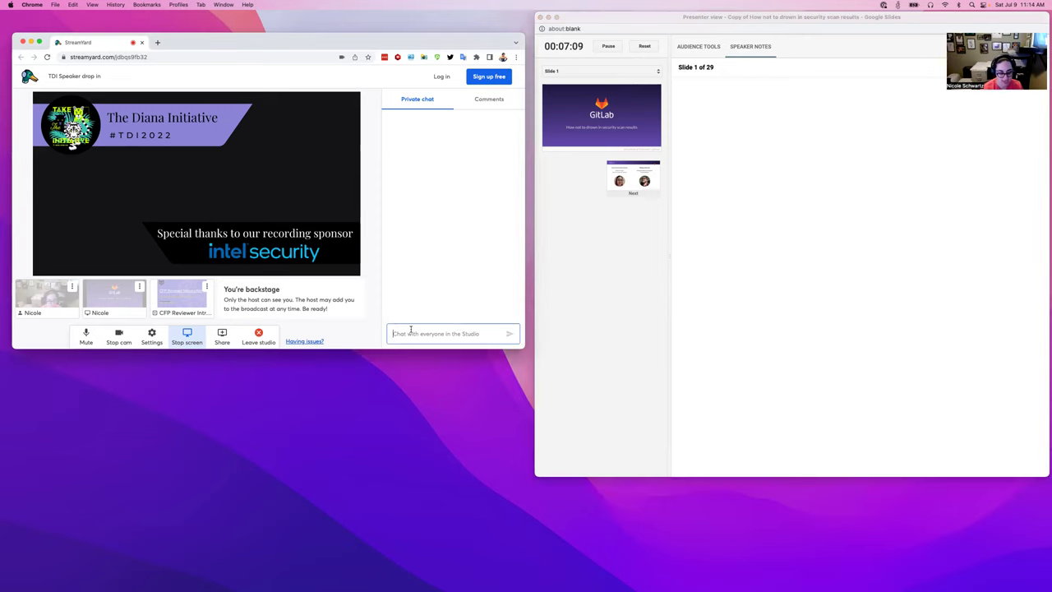
pyautogui.write('I am ready!')
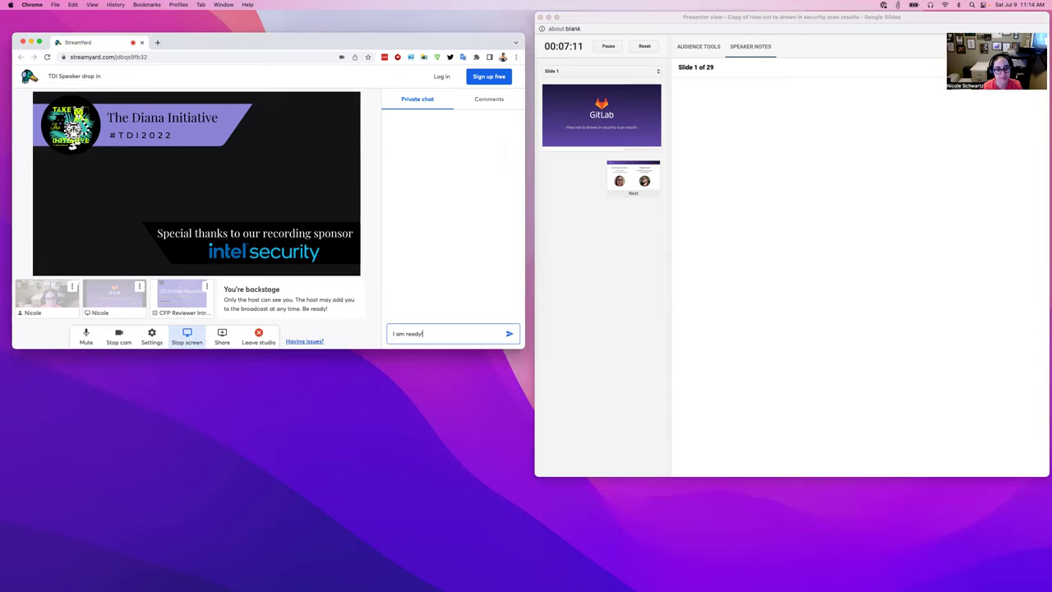
pyautogui.press('Return')
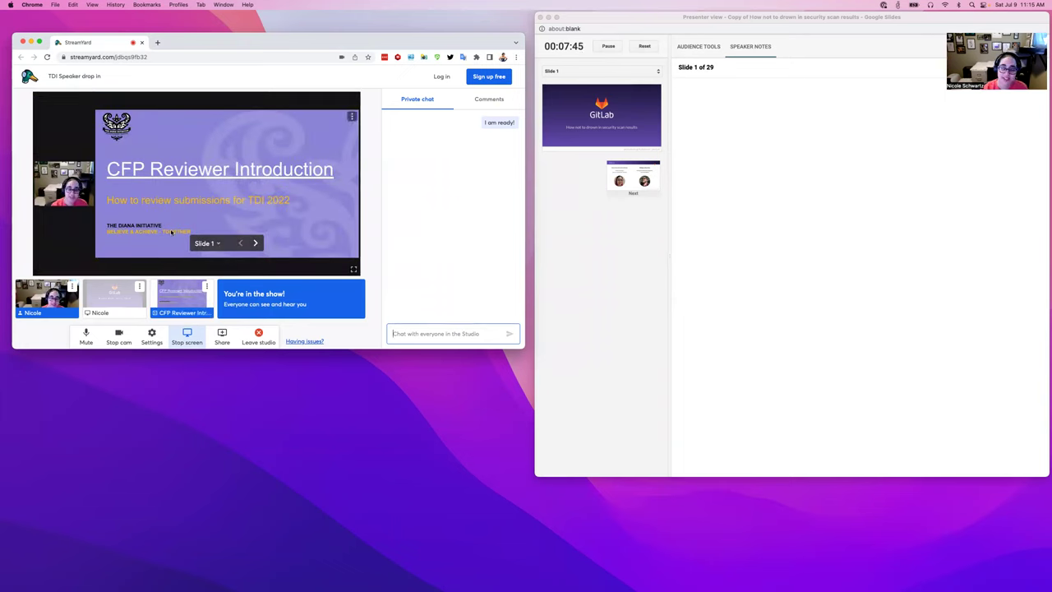
# Step: Step the shared CFP Reviewer deck back to its title, then forward to slide 3, "Your Role"
pyautogui.moveTo(189, 303)
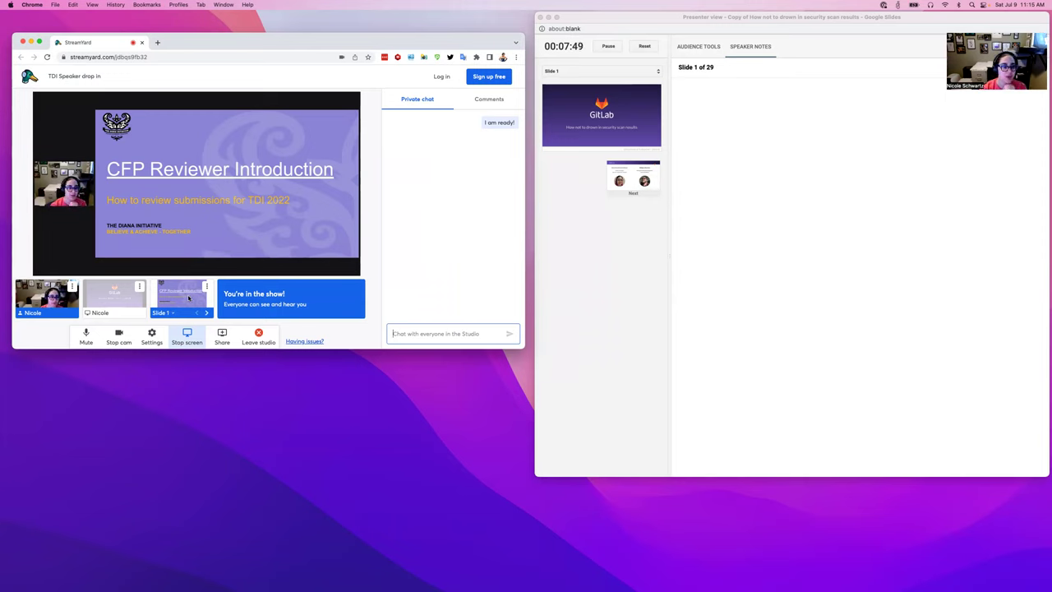
pyautogui.click(206, 316)
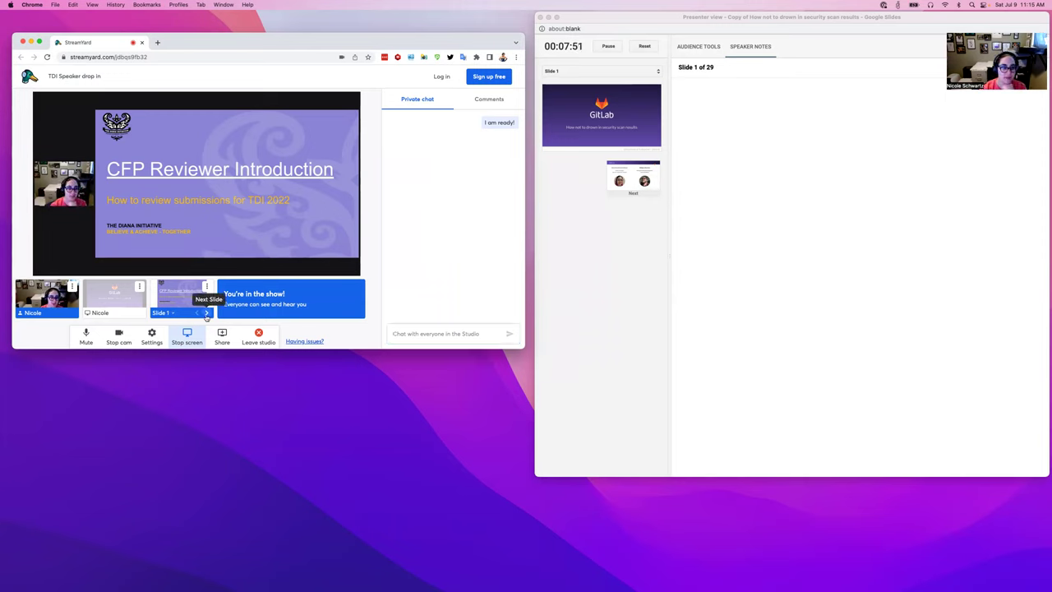
pyautogui.click(206, 315)
pyautogui.click(207, 316)
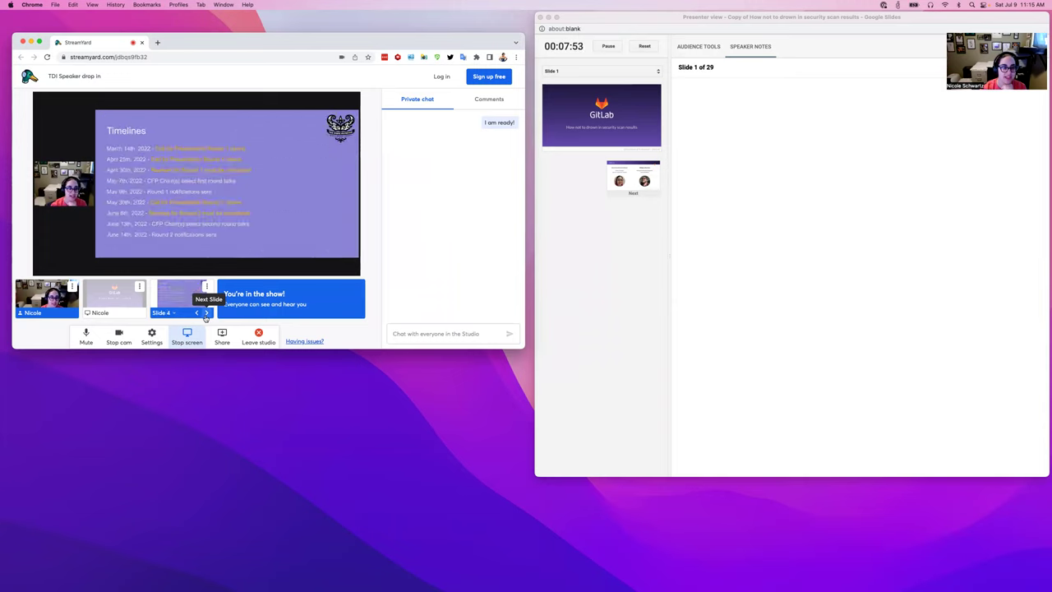
pyautogui.click(198, 315)
pyautogui.click(198, 315)
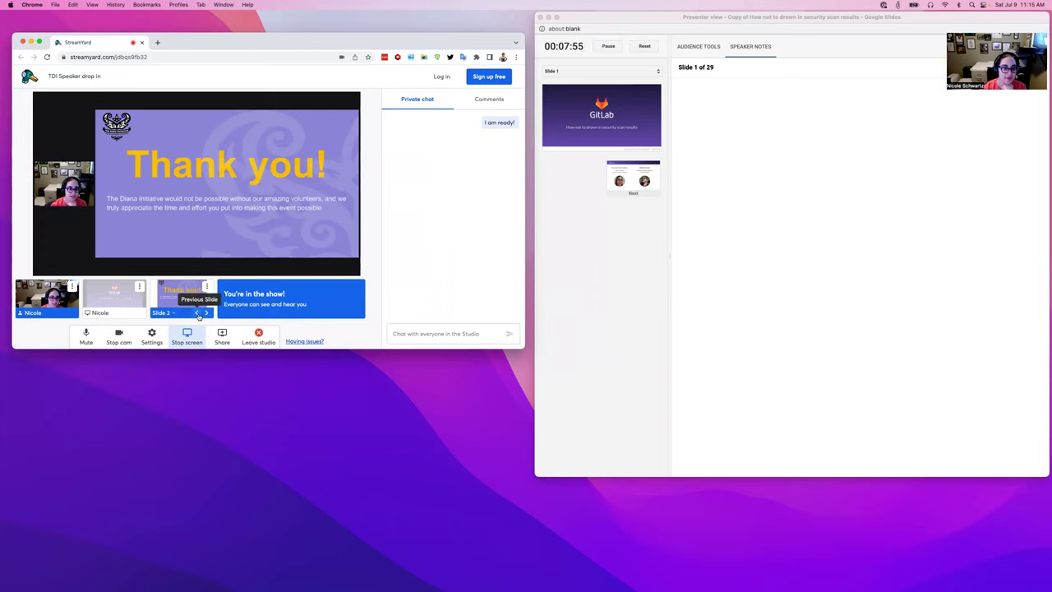
pyautogui.click(198, 316)
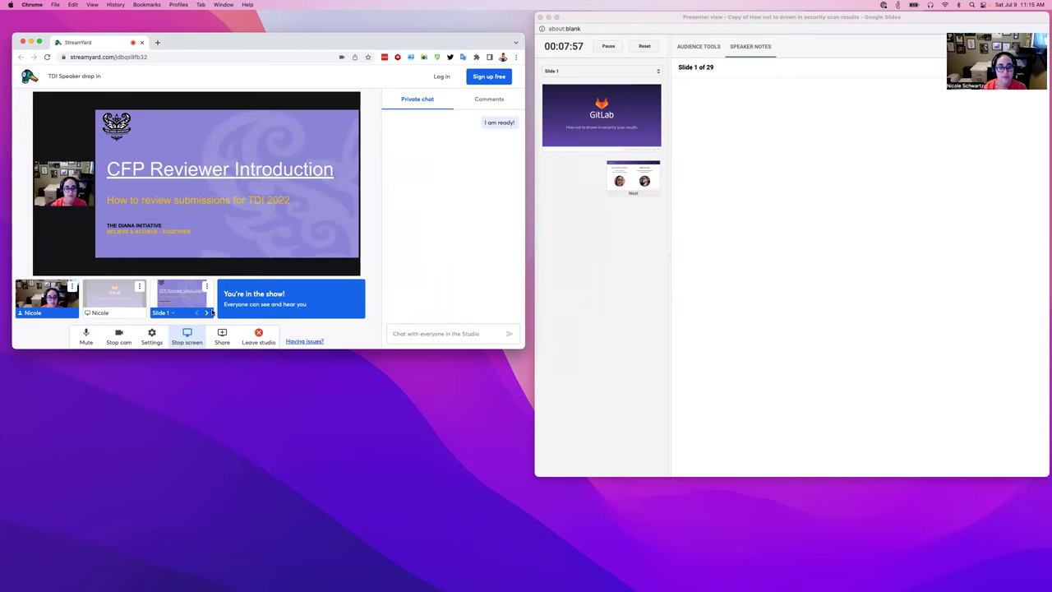
pyautogui.moveTo(247, 222)
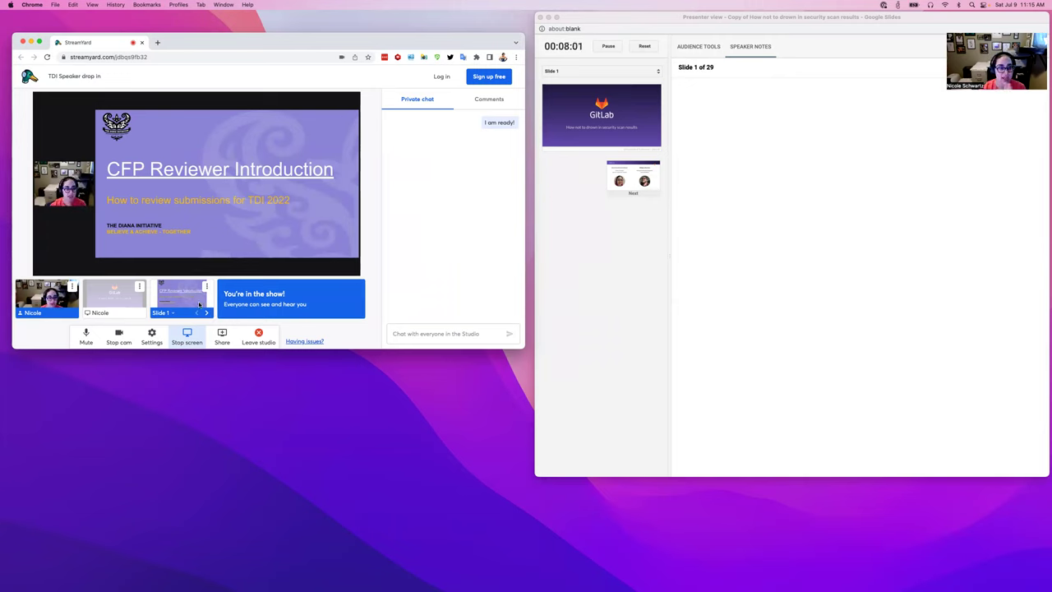
pyautogui.click(206, 312)
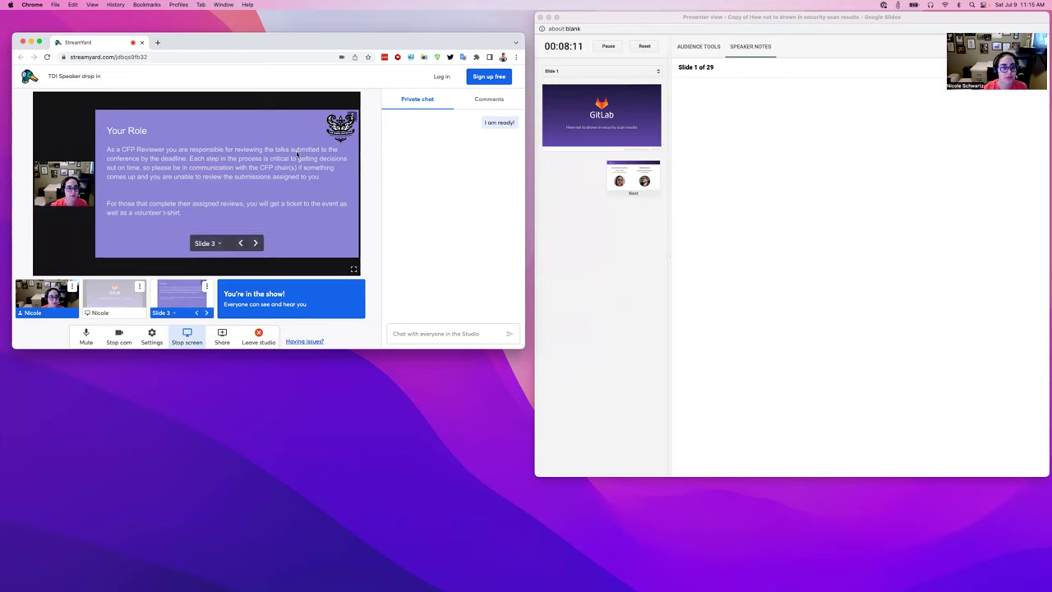
pyautogui.click(458, 330)
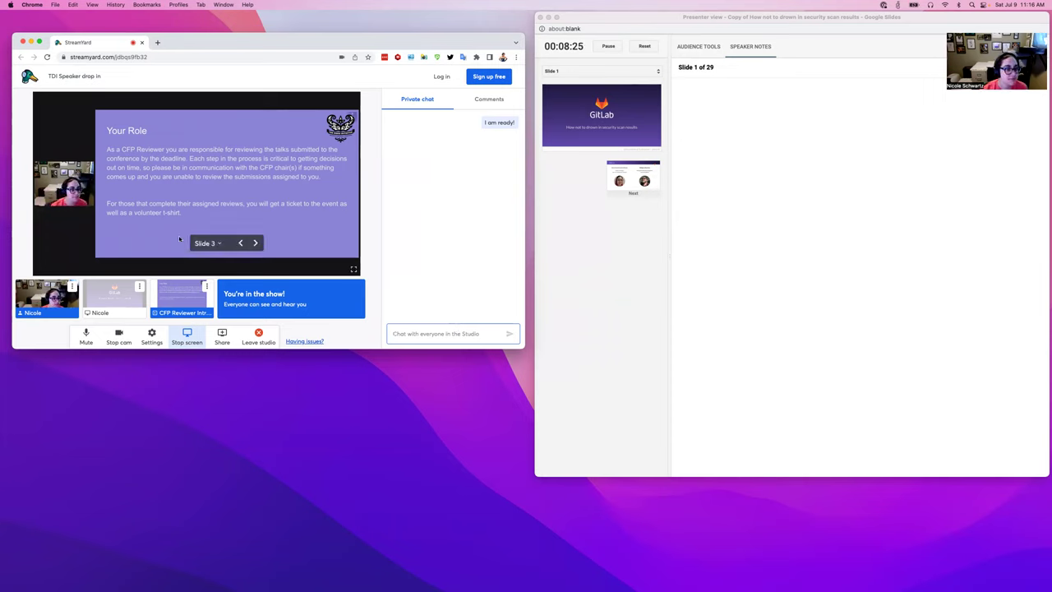
pyautogui.moveTo(179, 294)
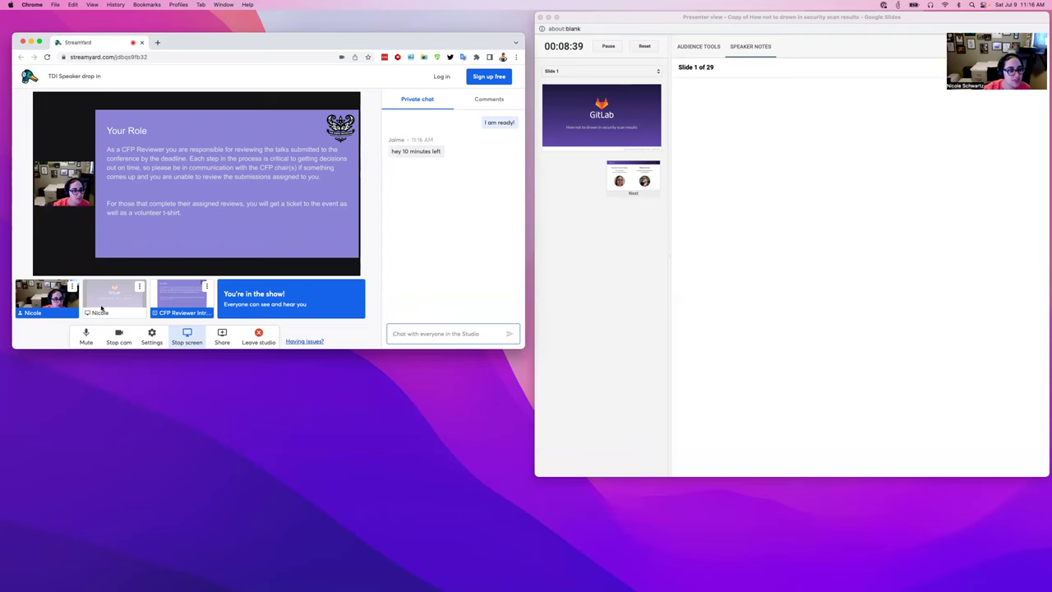
# Step: Stage the GitLab screen share and page the talk from "About us" to slide 9, "Pick the project"
pyautogui.click(103, 306)
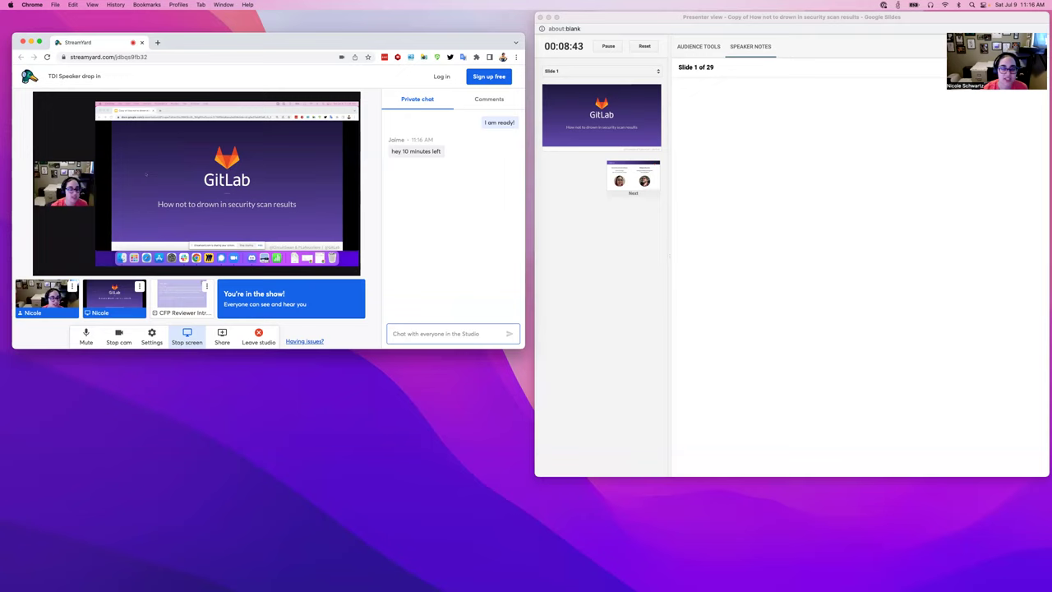
pyautogui.press('super+Tab')
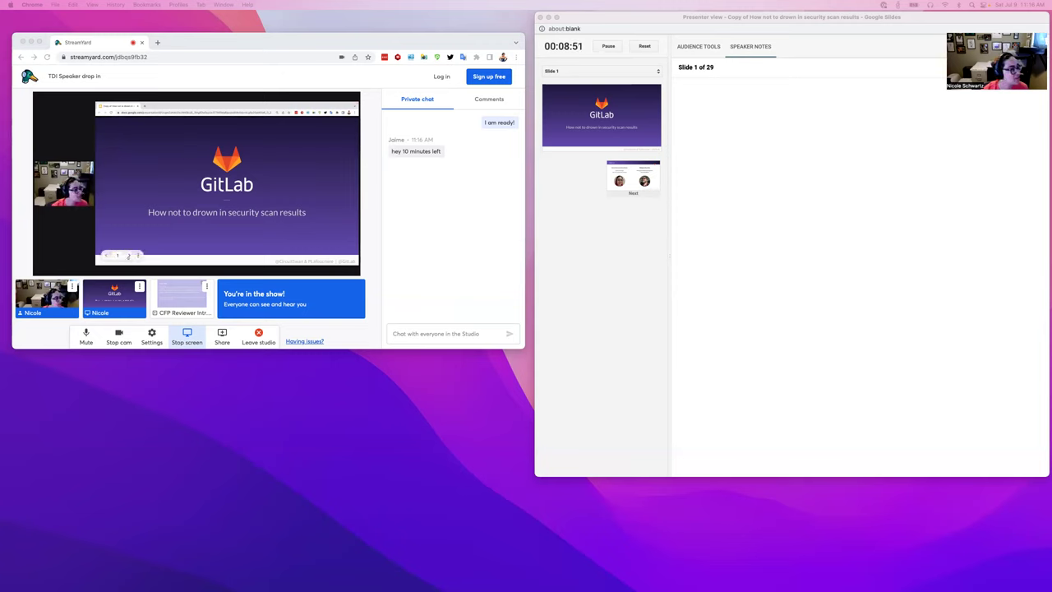
pyautogui.press('Right')
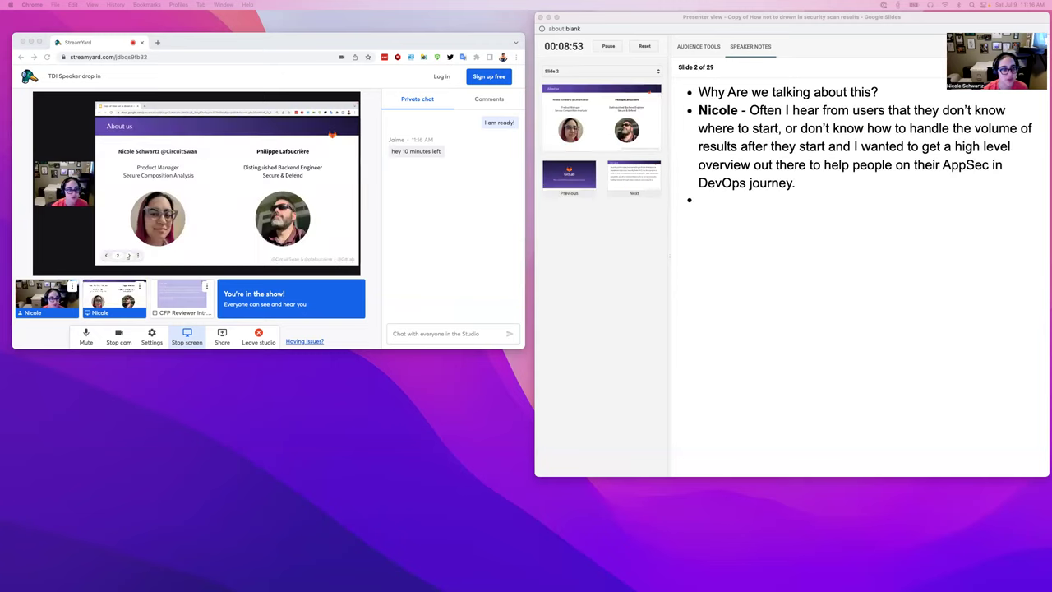
pyautogui.press('Right')
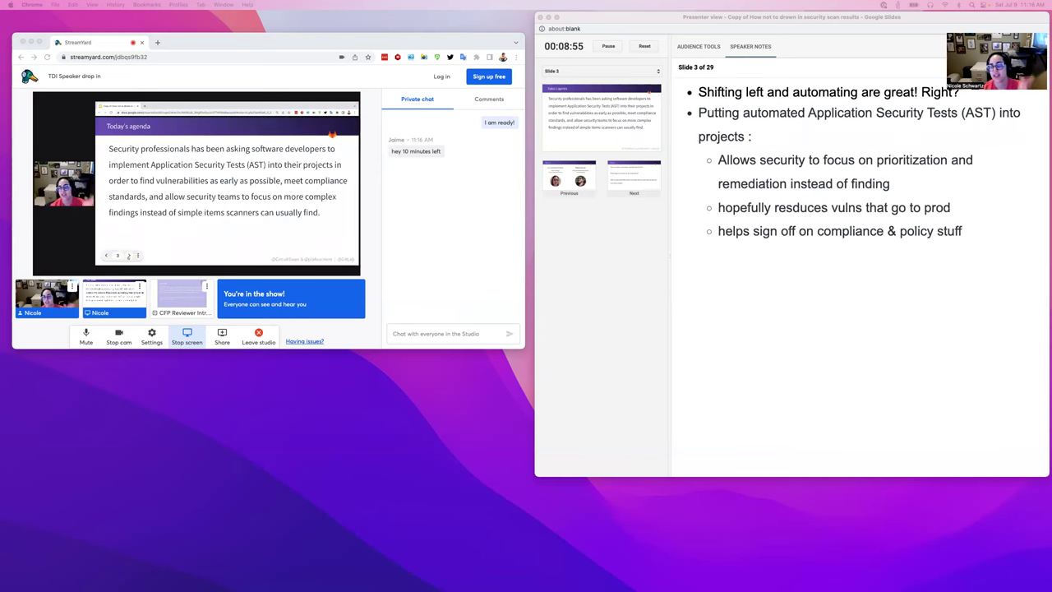
pyautogui.press('Right')
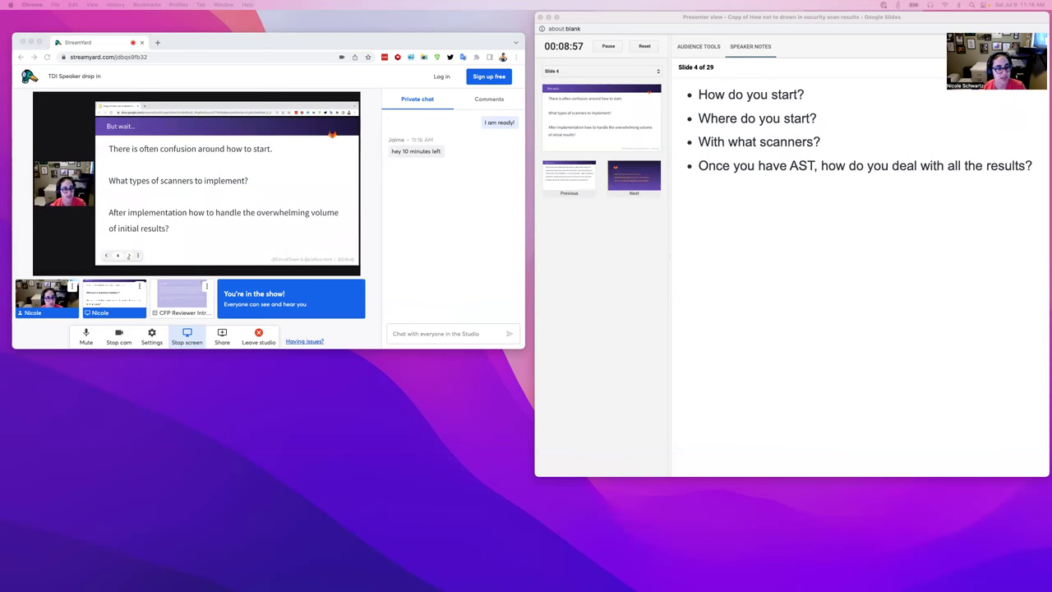
pyautogui.press('Right')
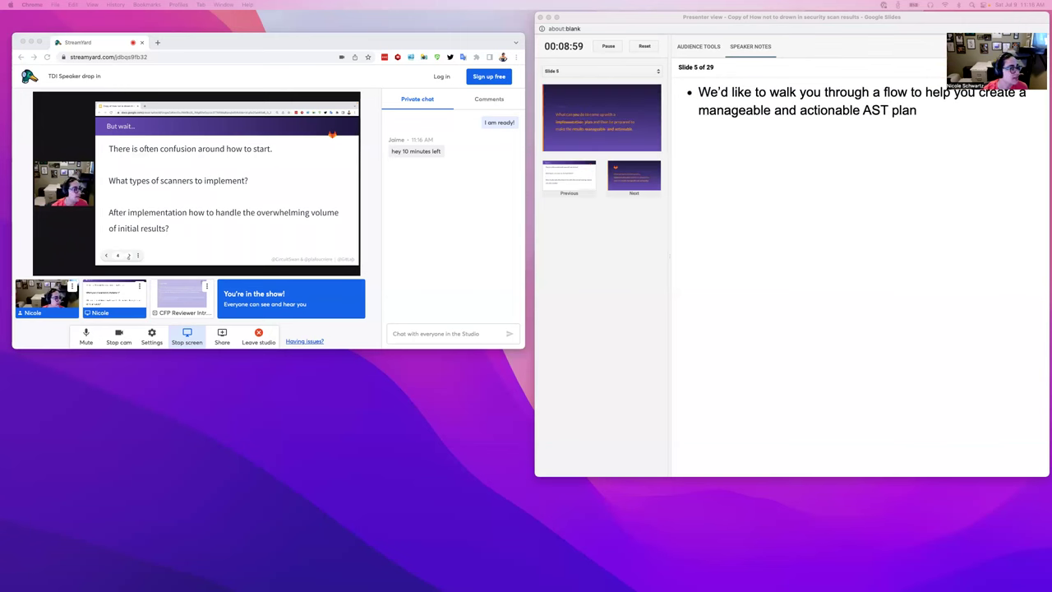
pyautogui.press('Right')
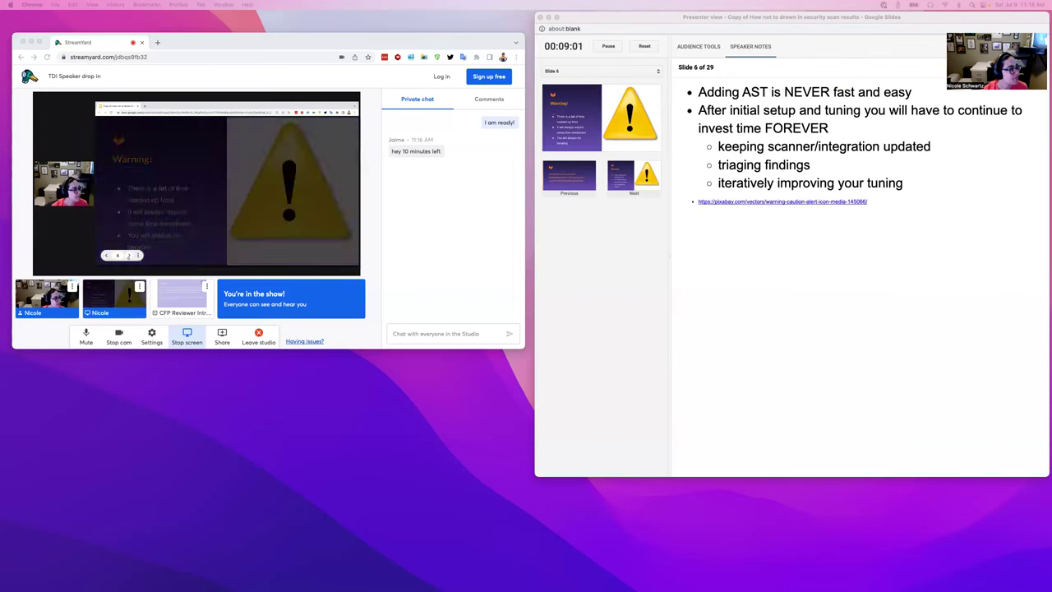
pyautogui.press('Right')
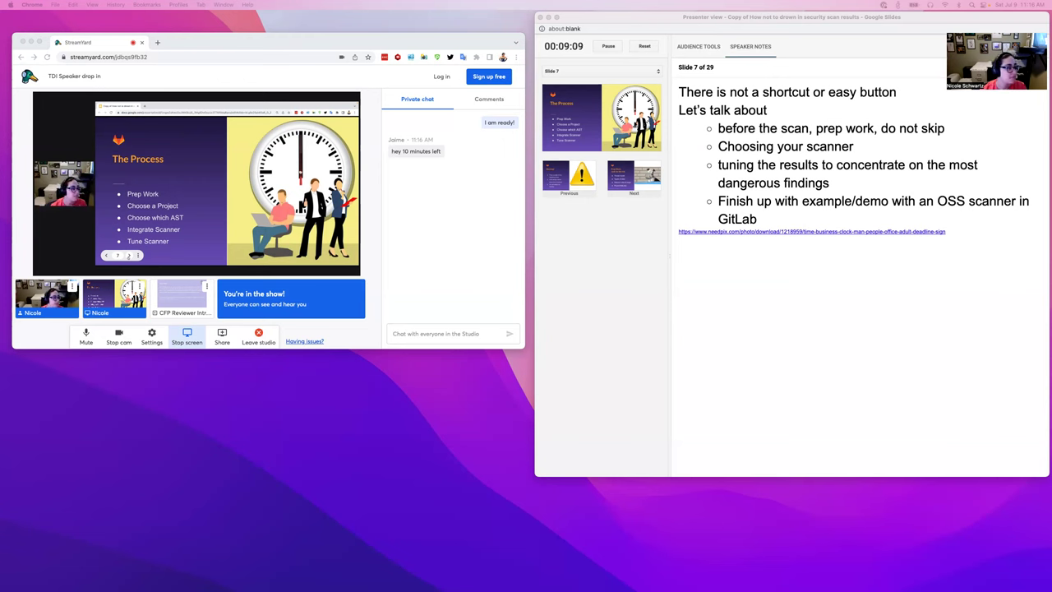
pyautogui.press('Right')
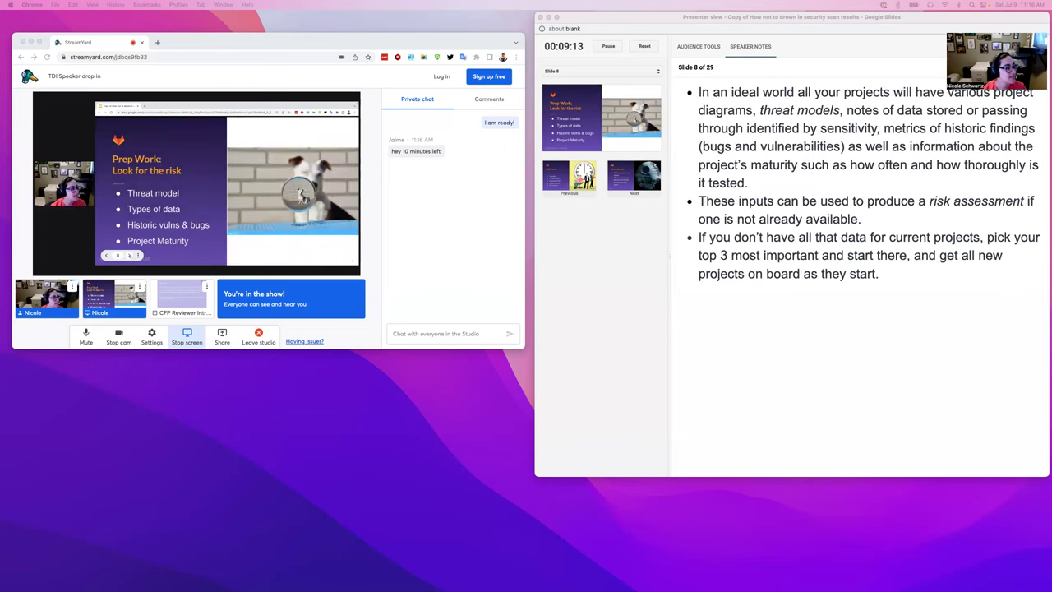
pyautogui.press('Right')
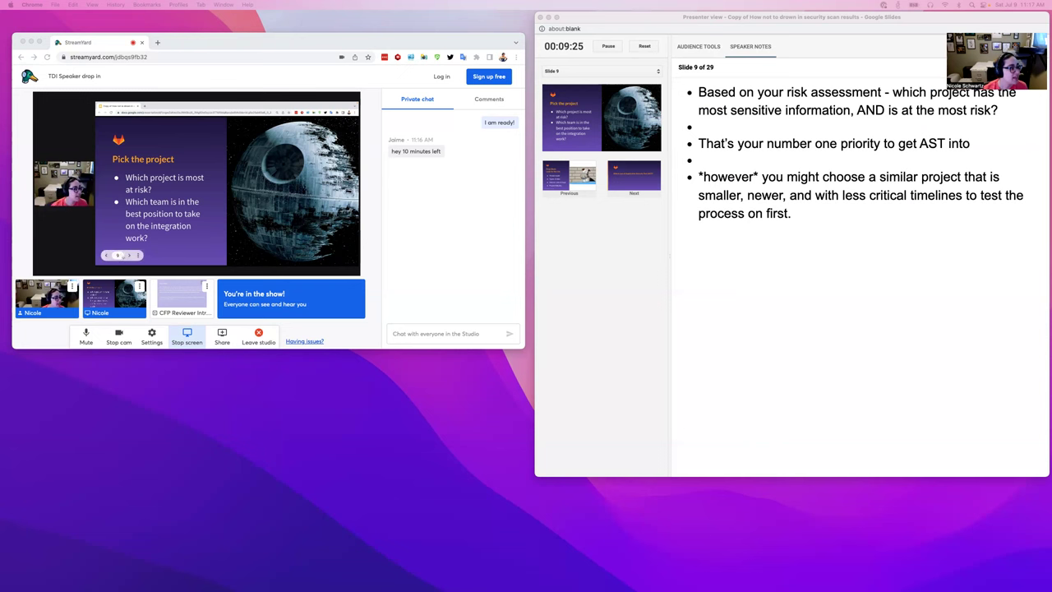
# Step: Skip the GitLab talk past Container Scanning and "Results!" to the DEMO slide, 26 of 29
pyautogui.press('Right')
pyautogui.press('Right')
pyautogui.press('Right')
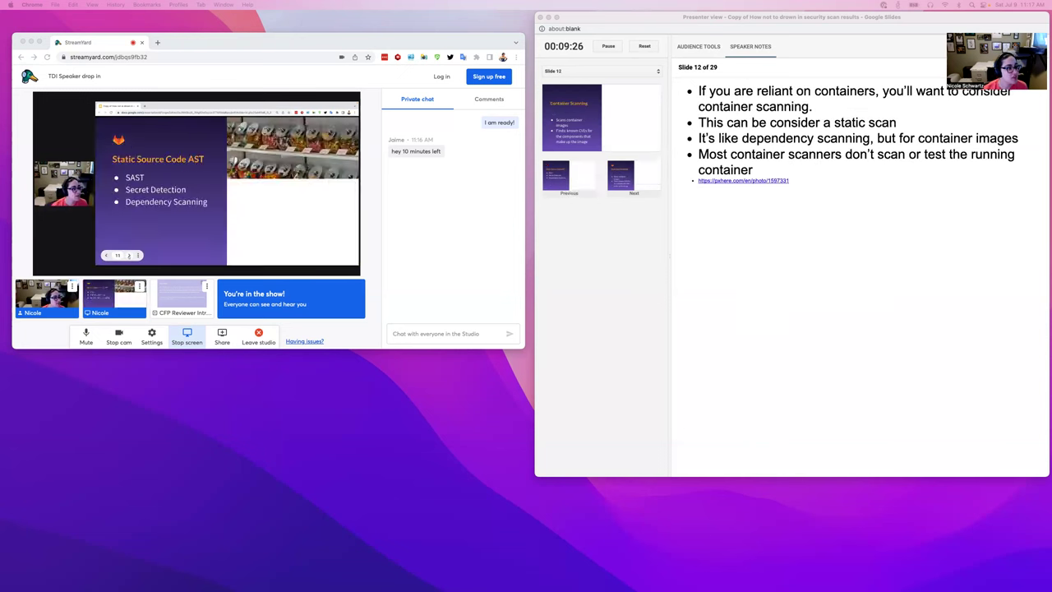
pyautogui.press('Right')
pyautogui.press('Right')
pyautogui.press('Right')
pyautogui.press('Right')
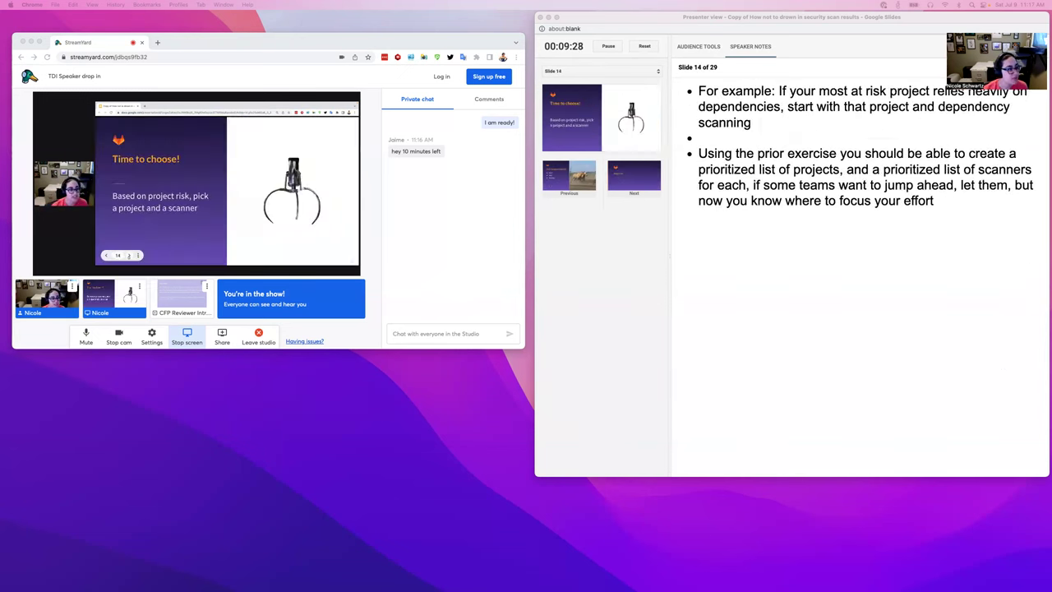
pyautogui.press('Right')
pyautogui.press('Right')
pyautogui.press('Right')
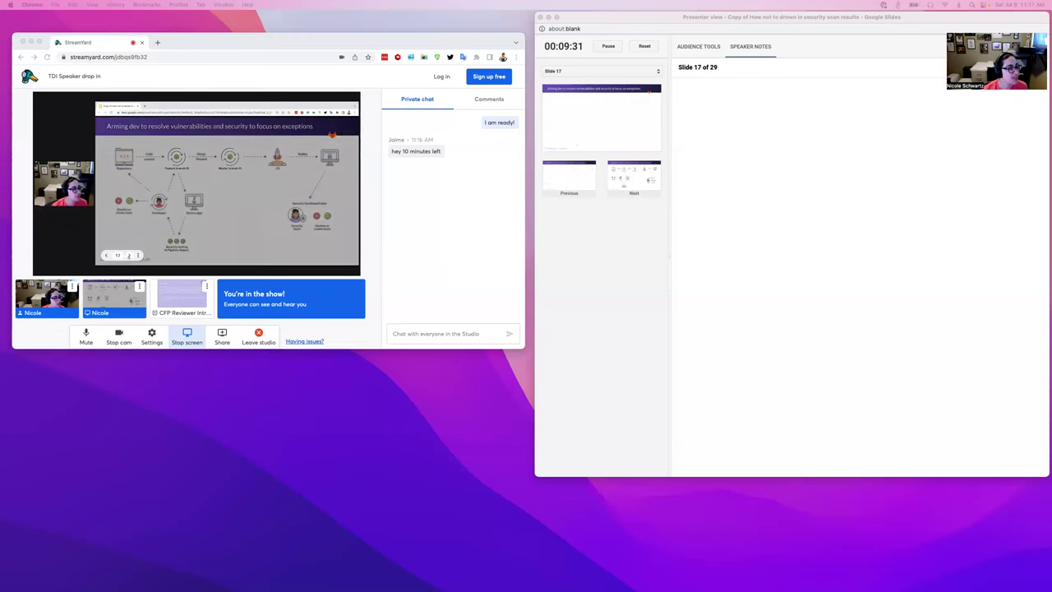
pyautogui.press('Right')
pyautogui.press('Right')
pyautogui.press('Right')
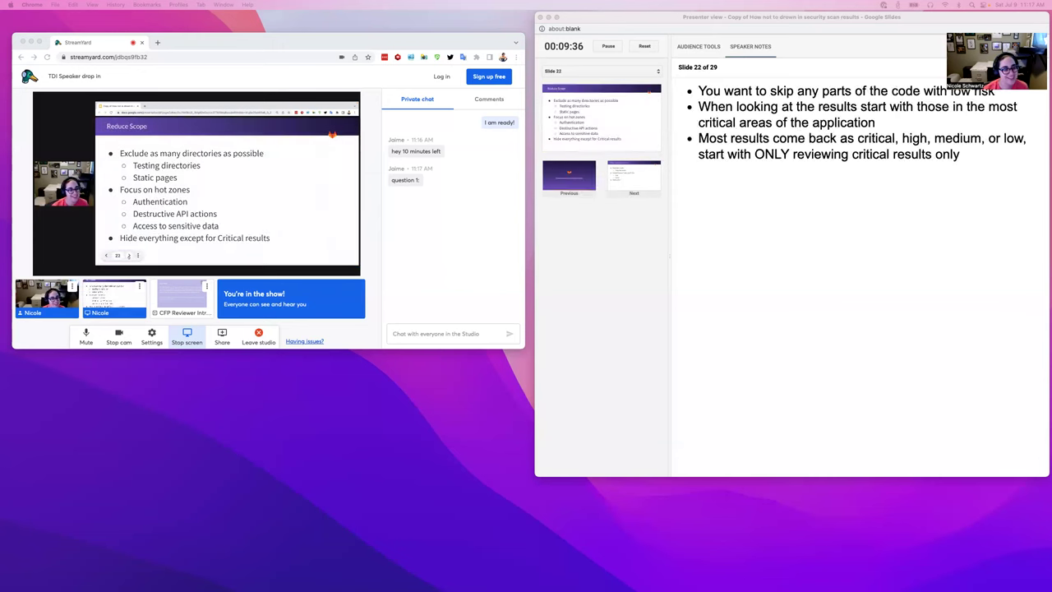
pyautogui.press('Right')
pyautogui.press('Right')
pyautogui.press('Right')
pyautogui.press('Right')
pyautogui.press('Right')
pyautogui.press('Right')
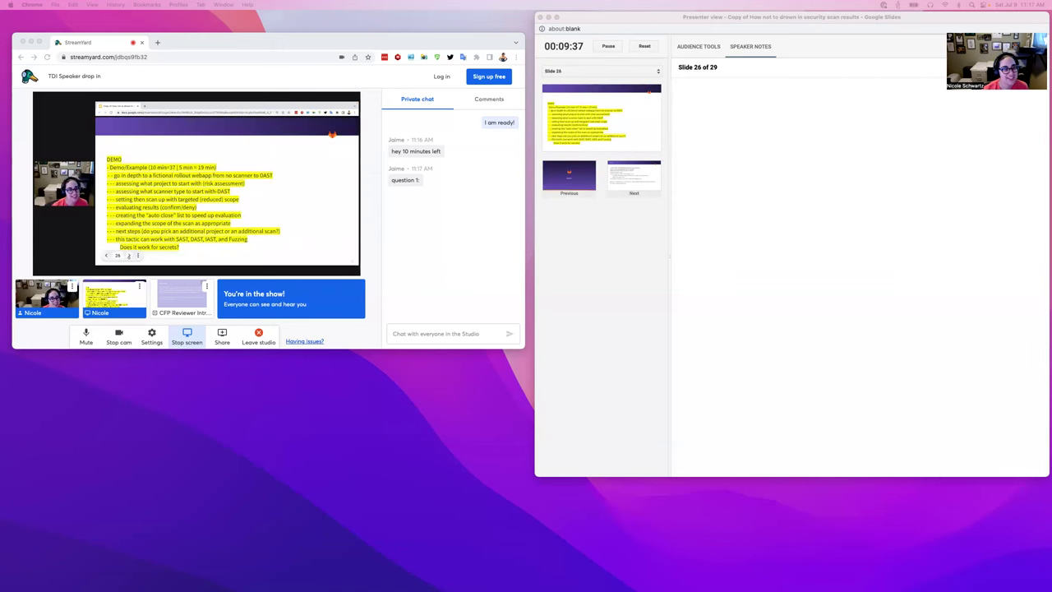
pyautogui.press('Right')
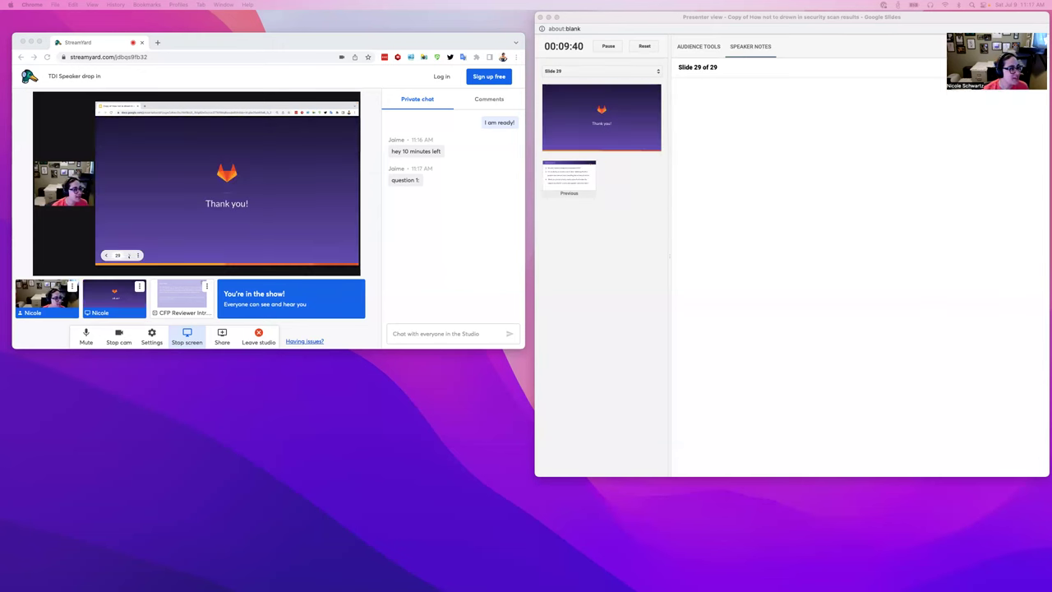